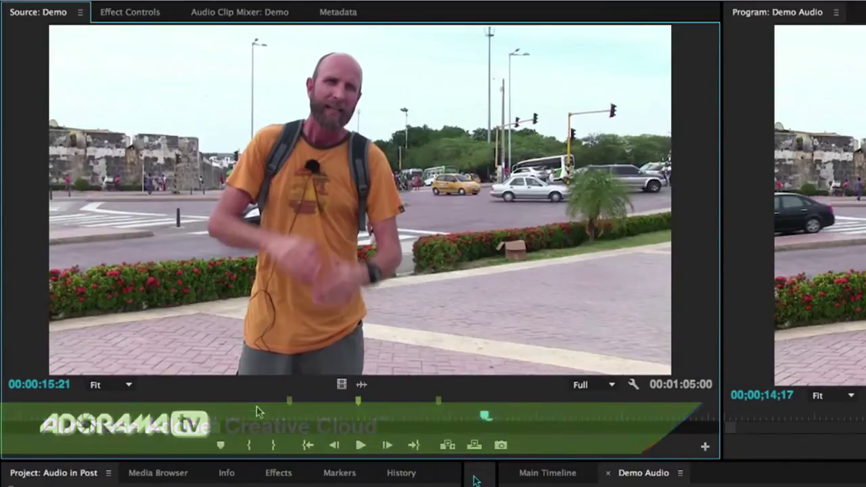
# - Scrub the Demo source clip back to the presenter's clap near 00:00:14:16
pyautogui.click(257, 413)
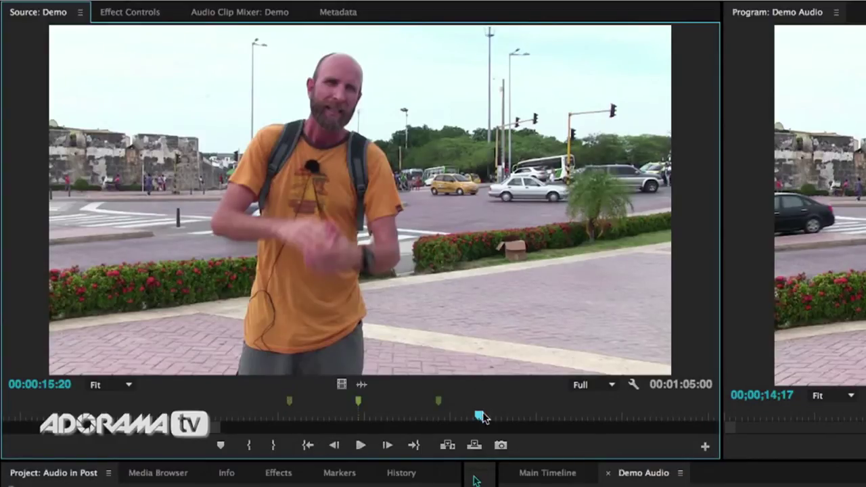
pyautogui.moveTo(479, 417); pyautogui.dragTo(289, 422)
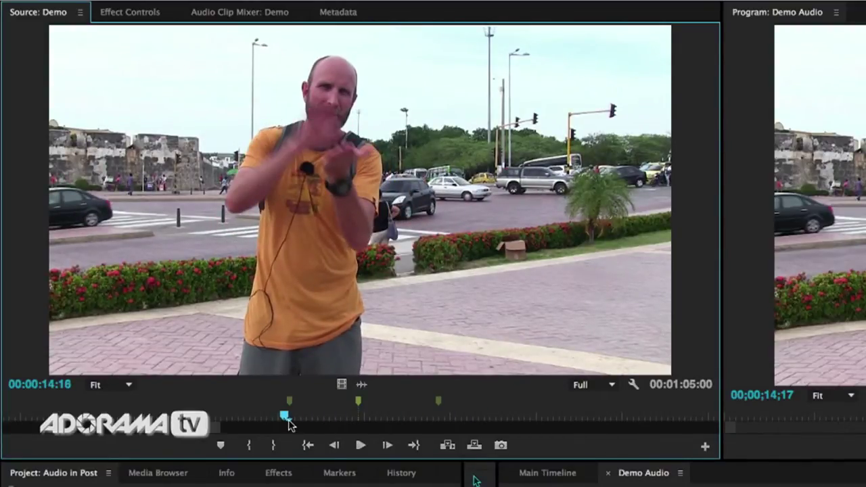
# - Show the Source monitor's Audio Waveform zoomed in, parked on the clap spike at 14:17
pyautogui.click(634, 387)
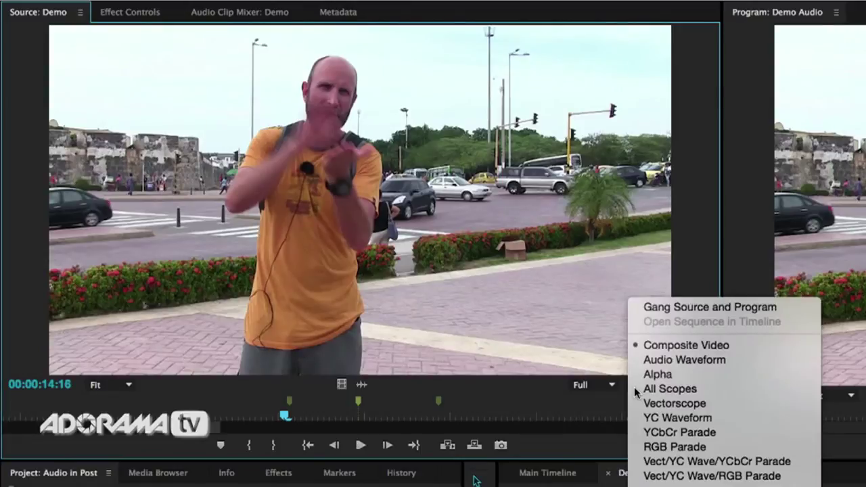
pyautogui.click(682, 360)
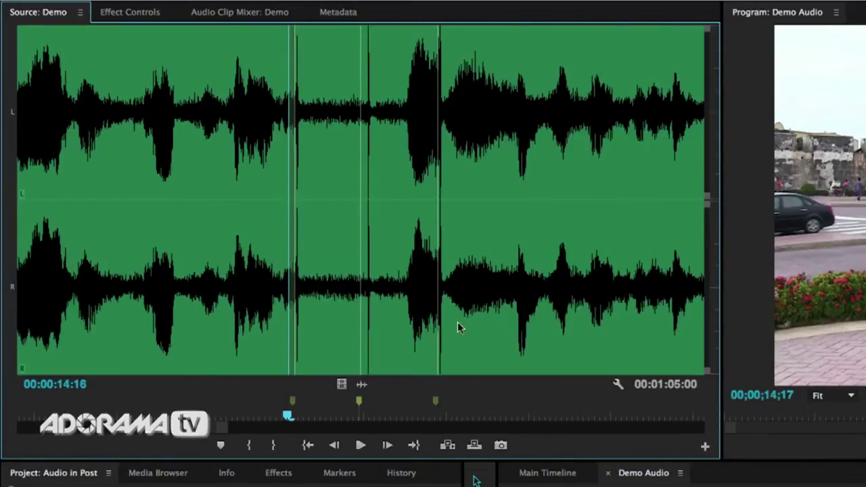
pyautogui.press('=')
pyautogui.press('=')
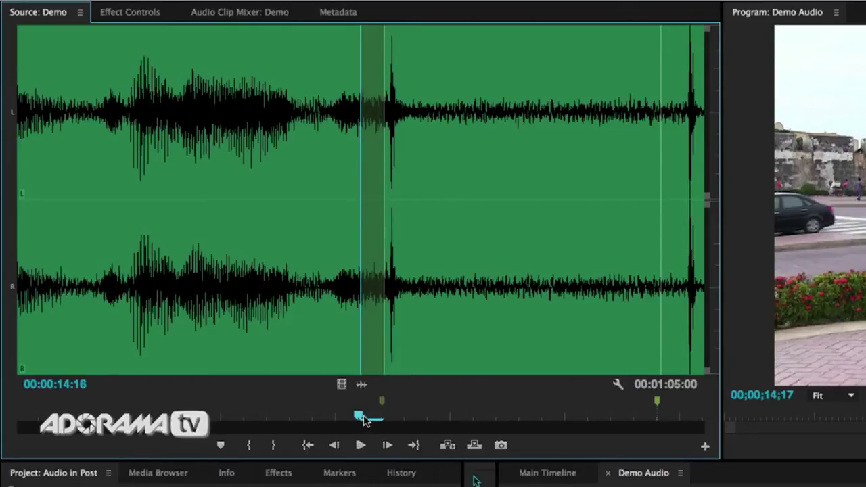
pyautogui.moveTo(359, 419); pyautogui.dragTo(378, 419)
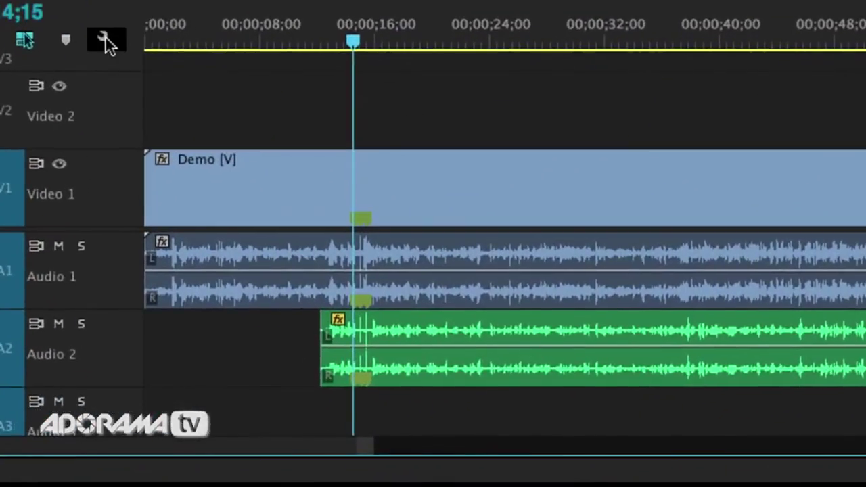
pyautogui.click(362, 316)
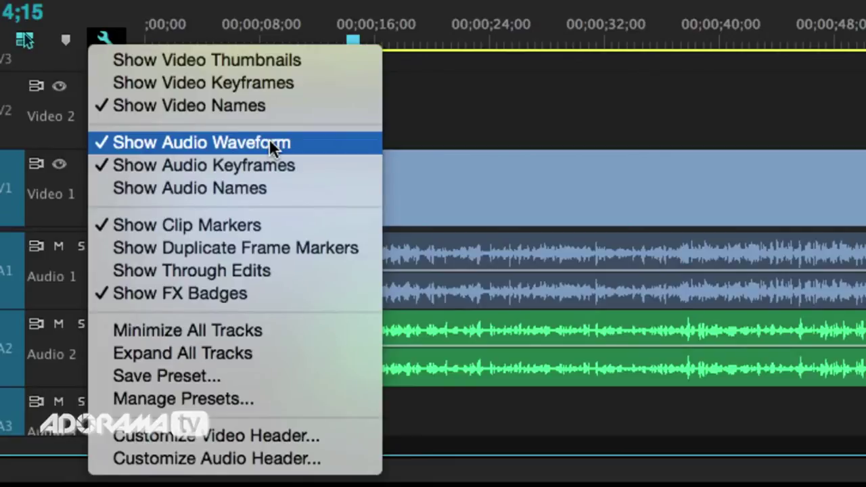
pyautogui.click(397, 109)
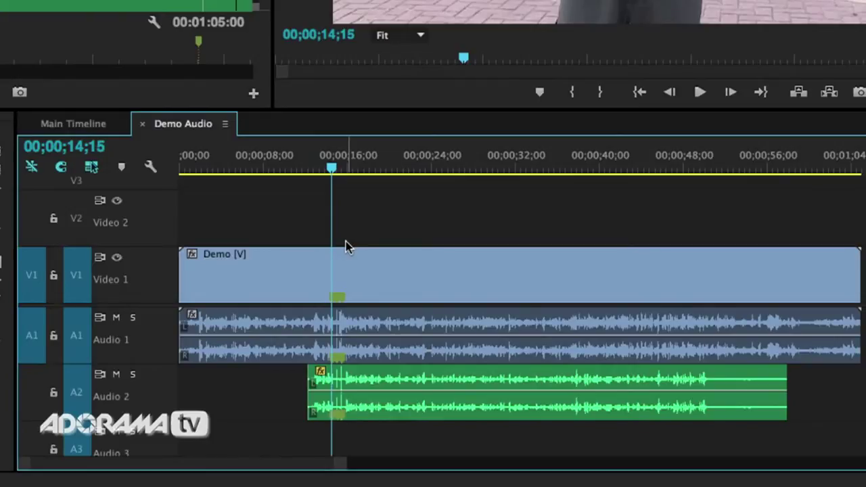
# - Zoom the timeline in and place the playhead on the clap at 14;17
pyautogui.press('=')
pyautogui.press('=')
pyautogui.press('=')
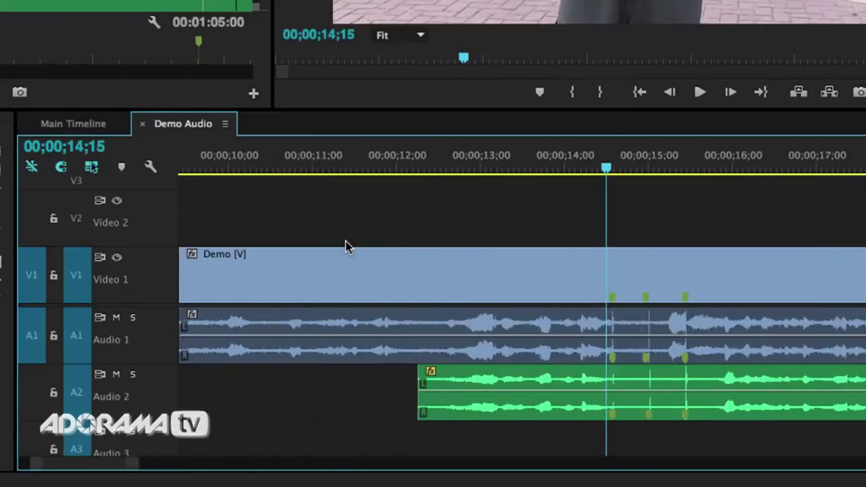
pyautogui.press('=')
pyautogui.press('=')
pyautogui.press('=')
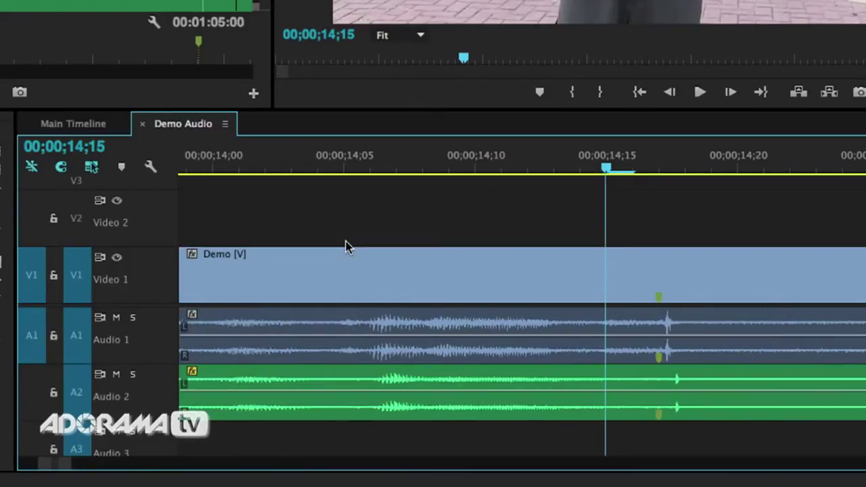
pyautogui.scroll(-1, 578, 232)
pyautogui.scroll(-4, 578, 232)
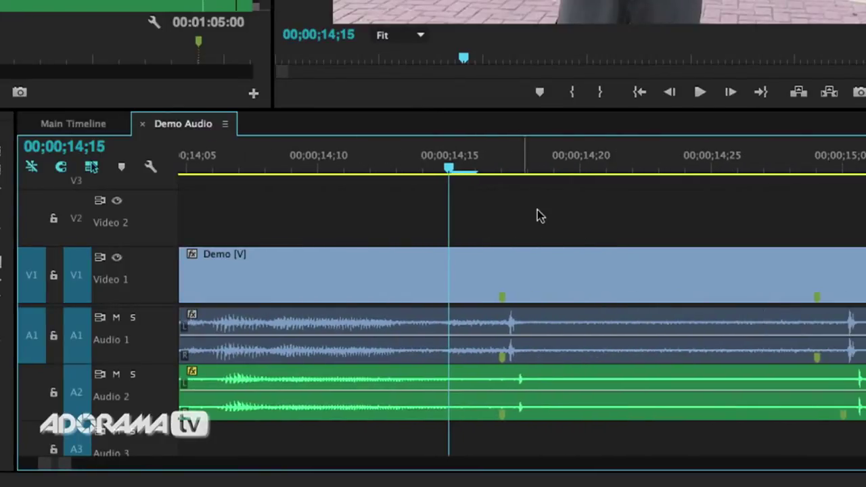
pyautogui.click(502, 169)
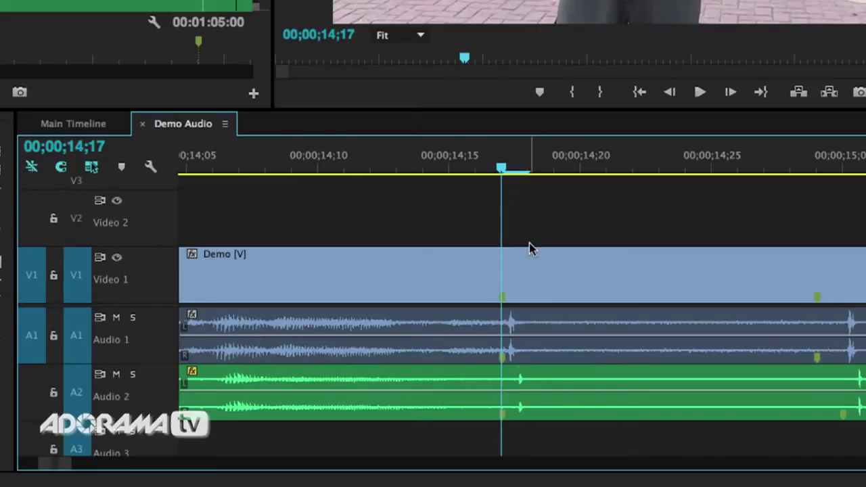
# - Compare neighbouring frames to confirm the clap at 14;17, then zoom out to the whole sequence
pyautogui.press('Right')
pyautogui.press('Left')
pyautogui.press('Right')
pyautogui.press('Left')
pyautogui.press('Right')
pyautogui.press('Left')
pyautogui.press('Right')
pyautogui.press('Left')
pyautogui.press('Right')
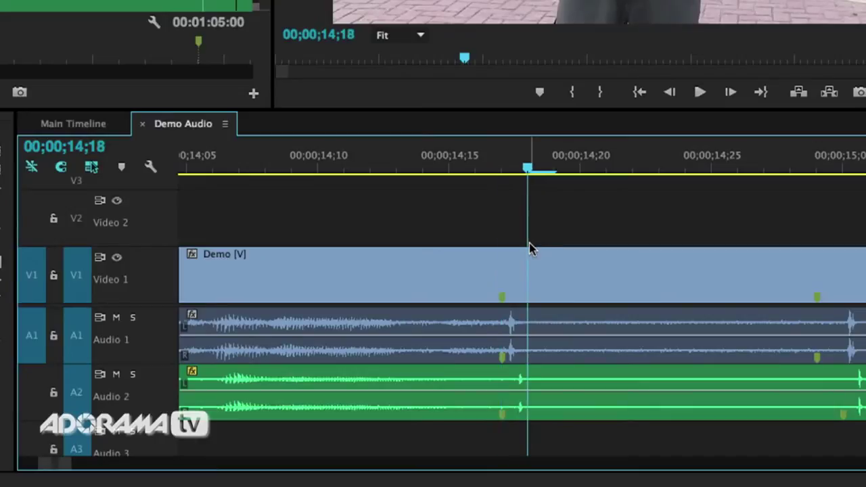
pyautogui.press('Left')
pyautogui.press('Right')
pyautogui.press('Left')
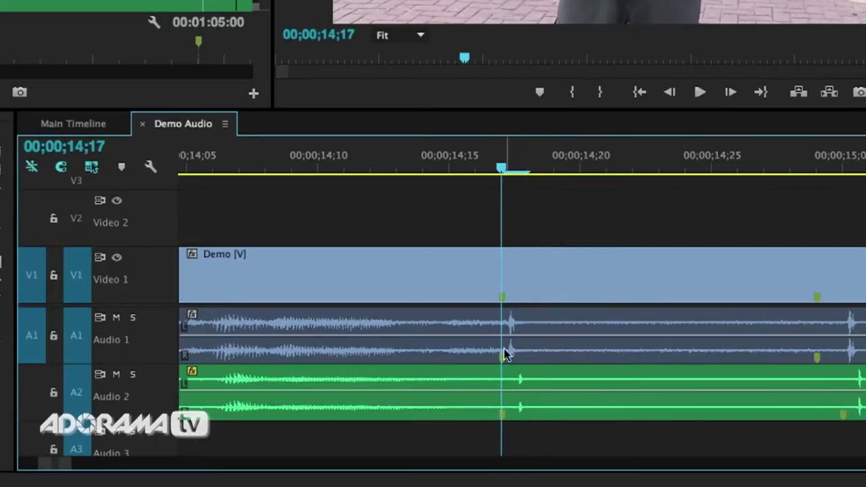
pyautogui.press('\\')
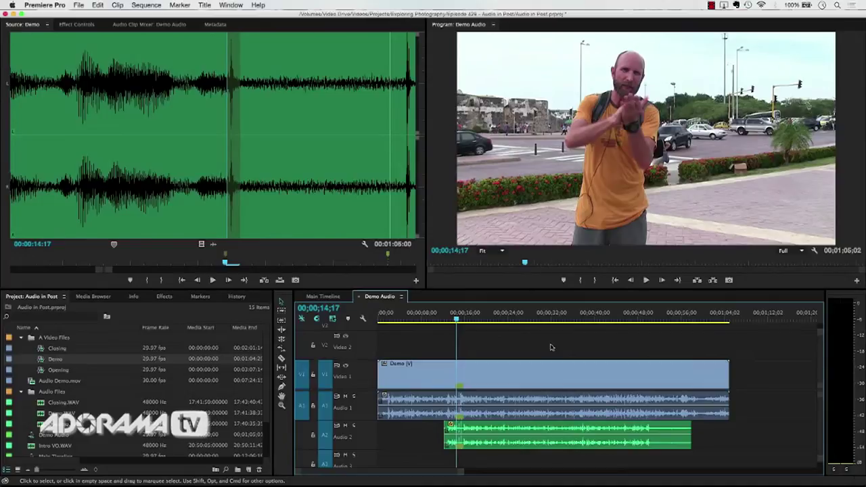
# - Play the sequence to check sync, then return to 15;00 and zoom the timeline in
pyautogui.press('space')
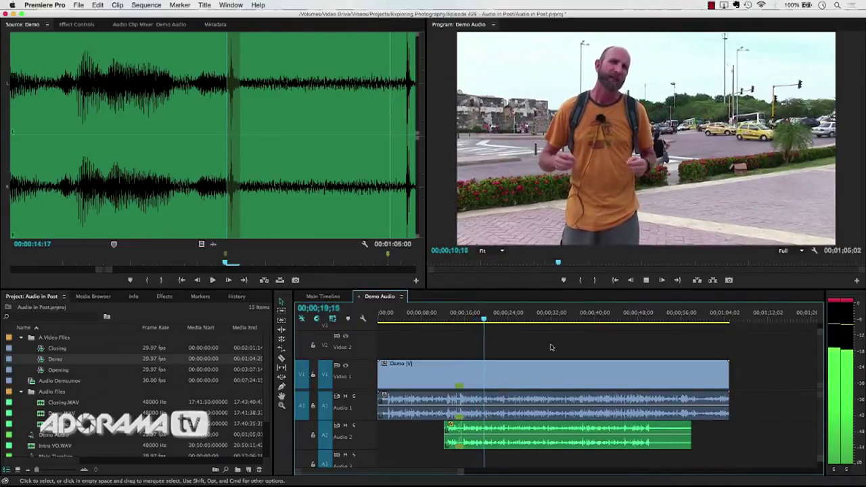
pyautogui.press('space')
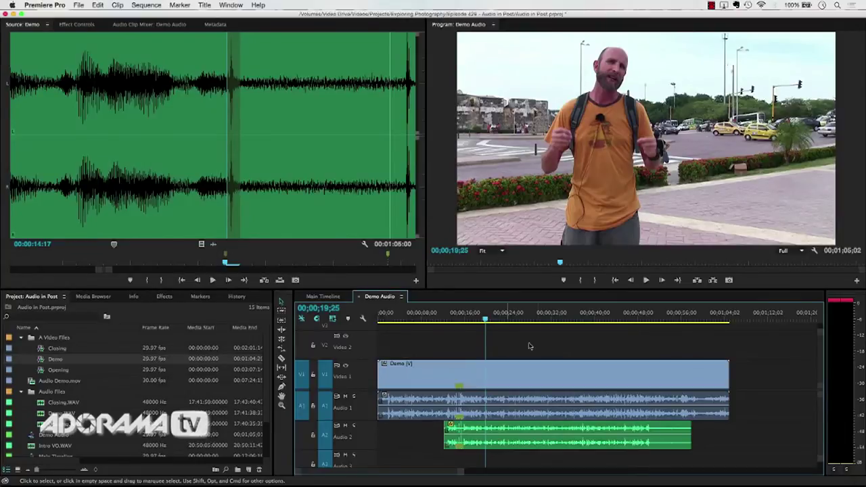
pyautogui.click(459, 314)
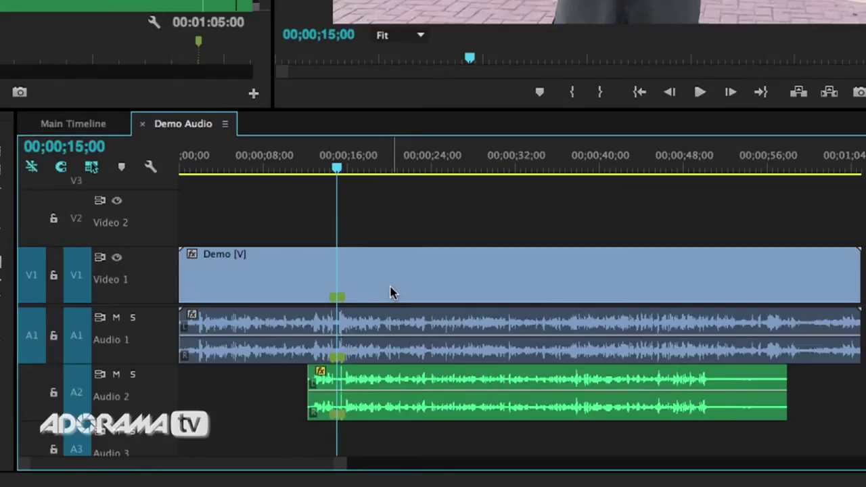
pyautogui.press('=')
pyautogui.press('=')
pyautogui.press('=')
pyautogui.press('=')
pyautogui.press('=')
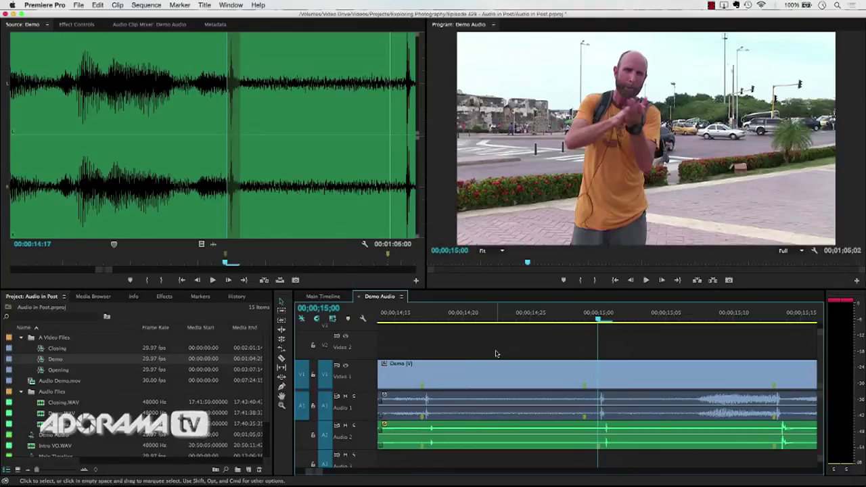
# - Enlarge the Audio 1 and Audio 2 tracks in the maximized timeline, then restore the workspace
pyautogui.press('`')
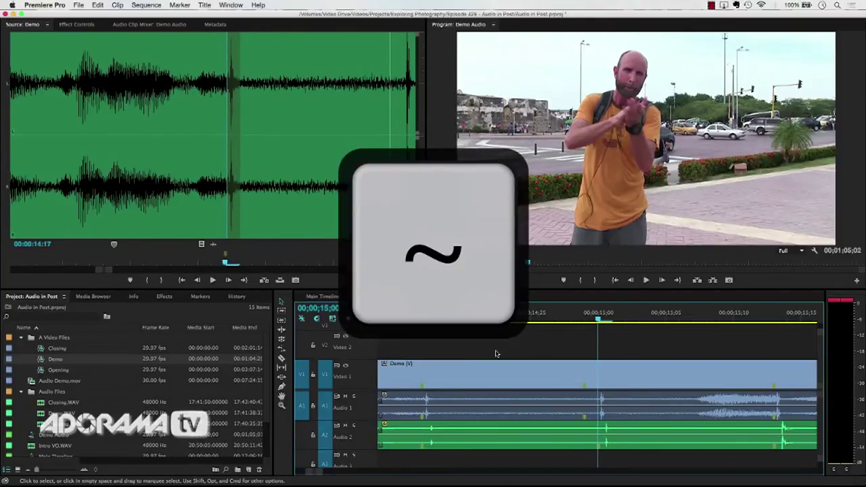
pyautogui.press('`')
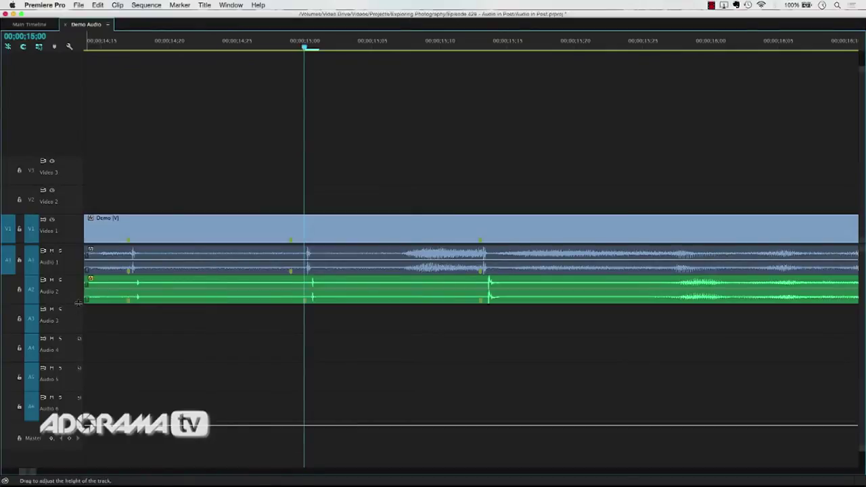
pyautogui.moveTo(78, 303); pyautogui.dragTo(78, 357)
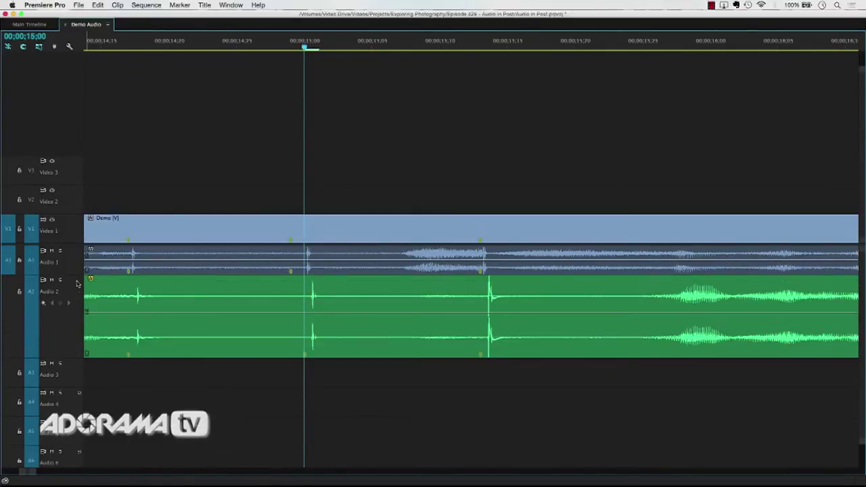
pyautogui.moveTo(78, 274); pyautogui.dragTo(78, 330)
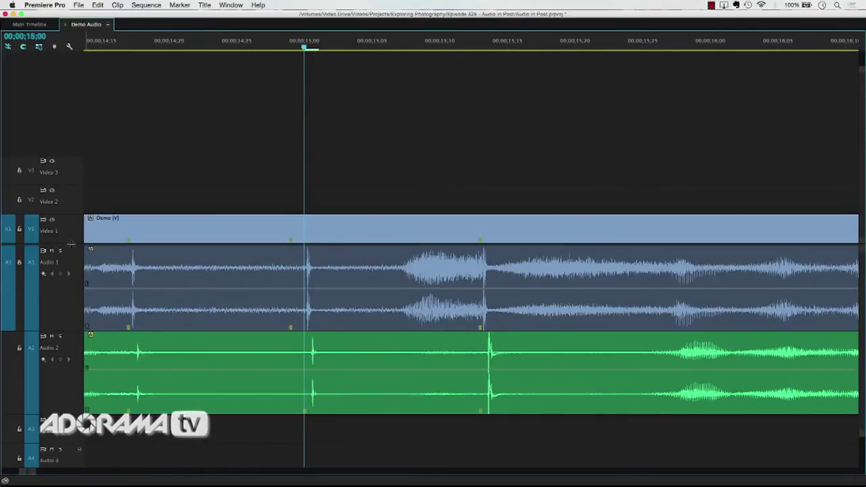
pyautogui.scroll(-5, 70, 128)
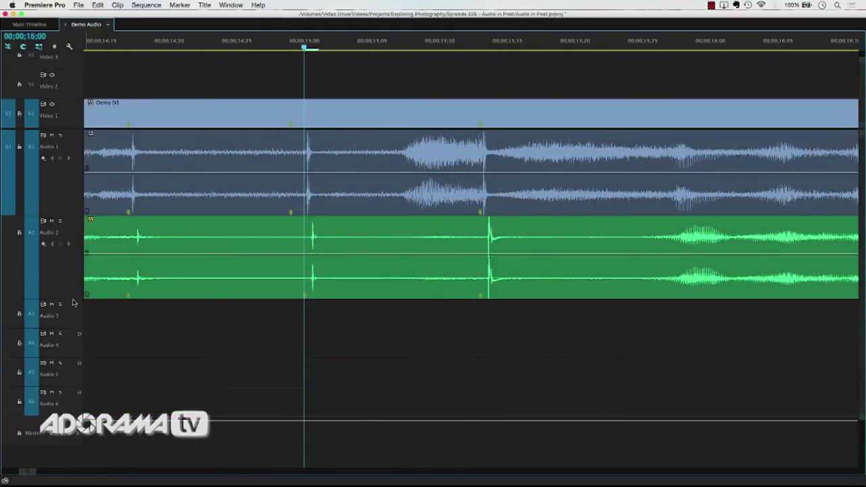
pyautogui.moveTo(73, 300); pyautogui.dragTo(73, 336)
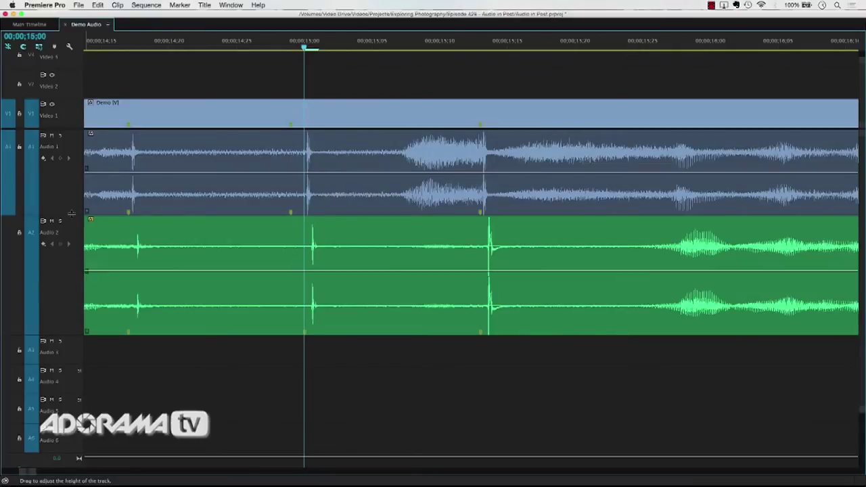
pyautogui.moveTo(71, 217); pyautogui.dragTo(71, 246)
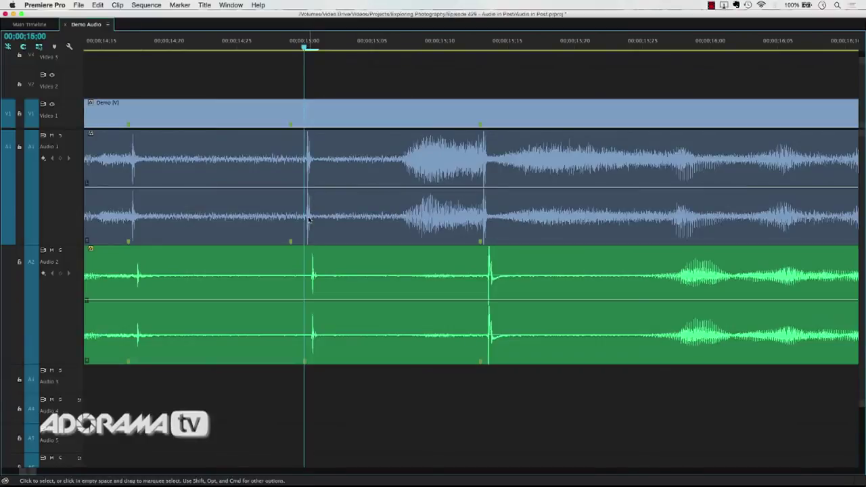
pyautogui.moveTo(309, 220)
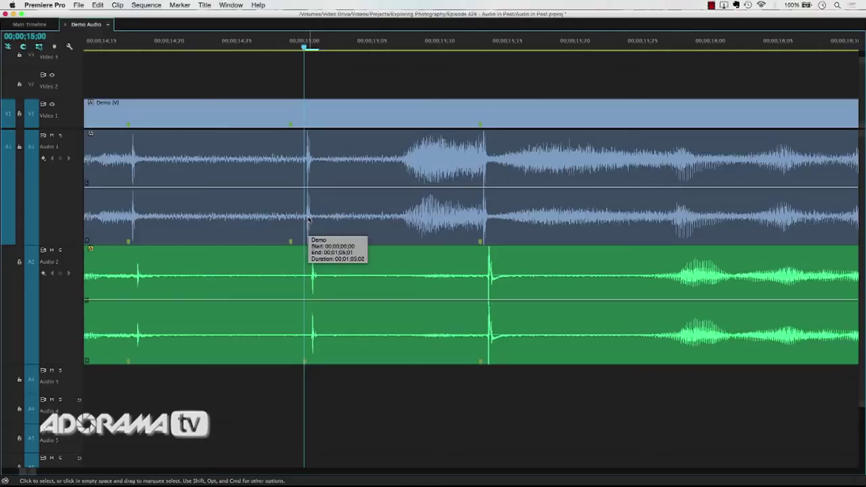
pyautogui.press('`')
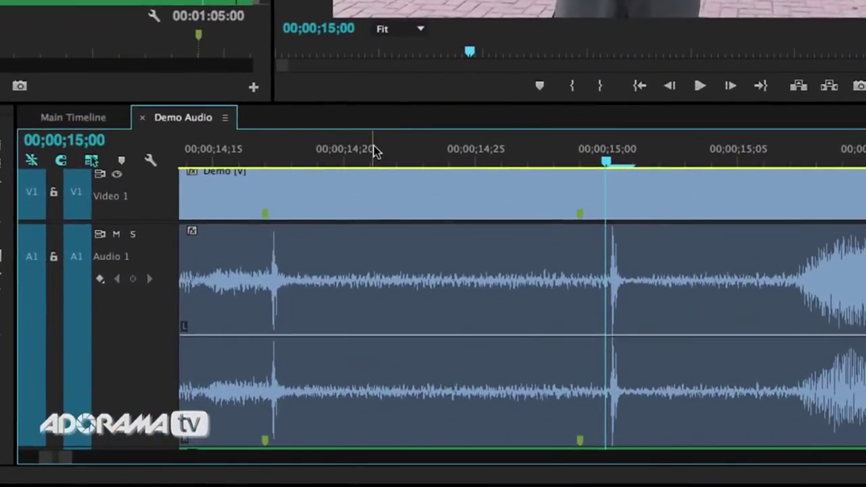
# - Show the timeline in audio samples and zoom in tightly on the clap at 15:00720
pyautogui.rightClick(478, 311)
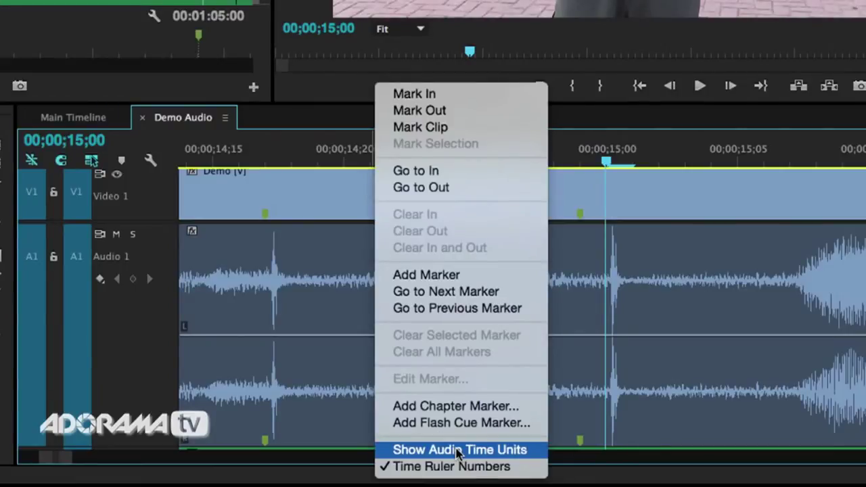
pyautogui.click(457, 450)
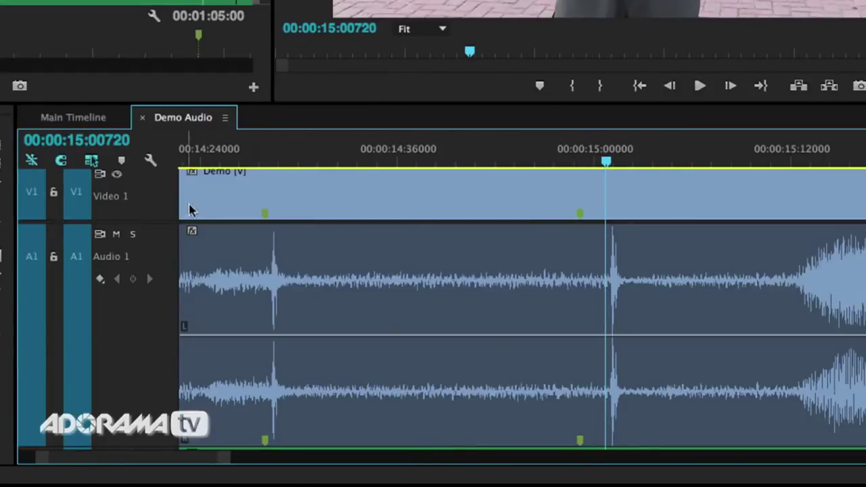
pyautogui.rightClick(95, 146)
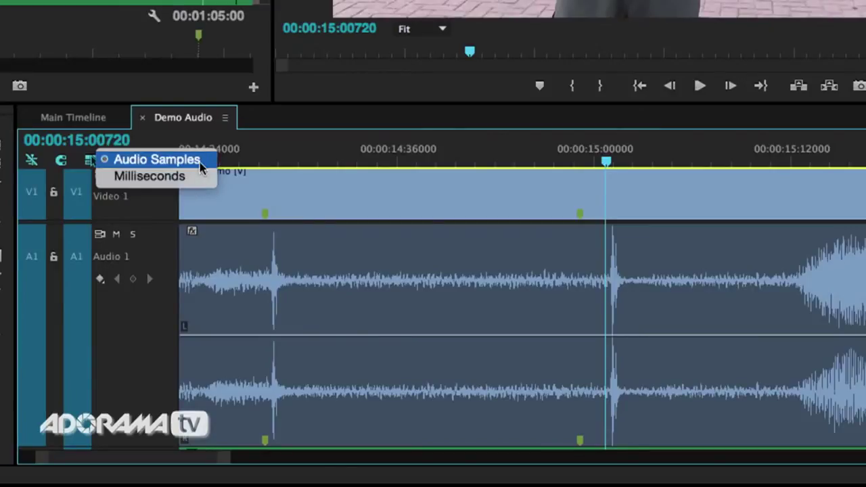
pyautogui.click(206, 160)
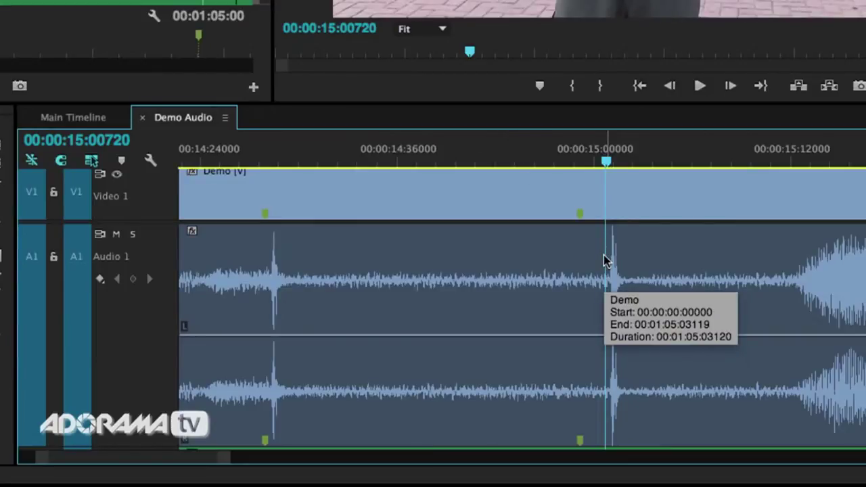
pyautogui.press('=')
pyautogui.press('=')
pyautogui.press('=')
pyautogui.press('=')
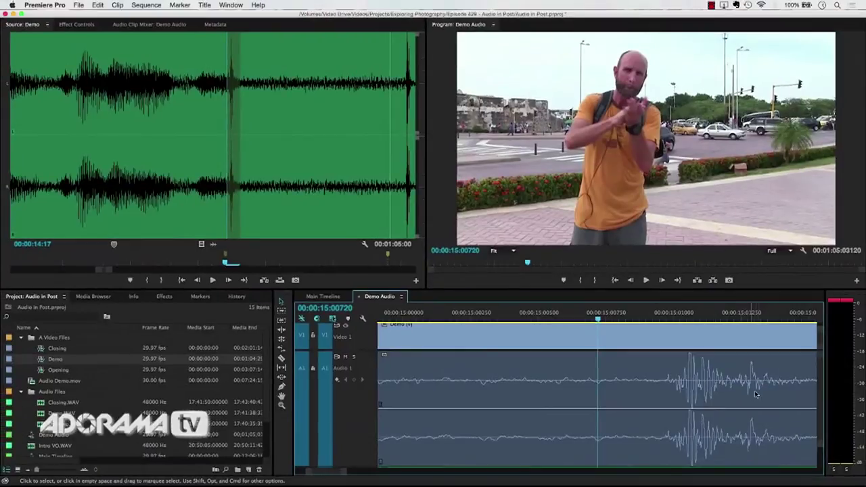
pyautogui.hscroll(3, 632, 400)
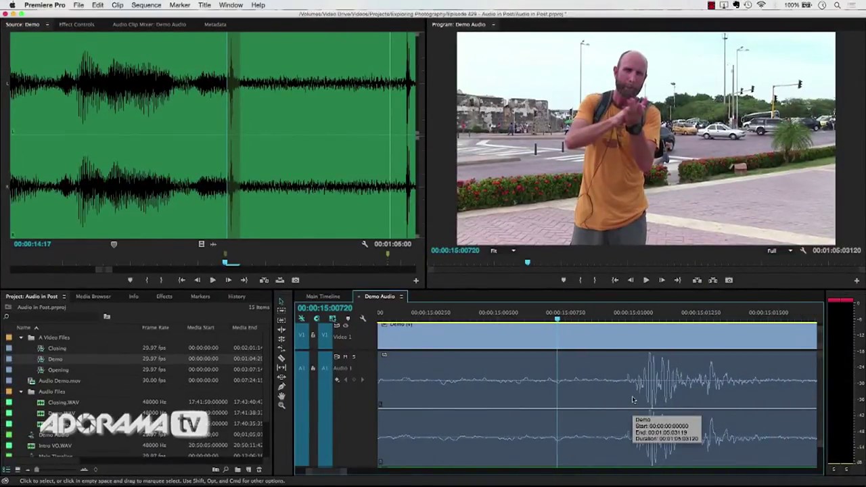
# - Slide the Audio 2 clip left until its clap spike meets the Audio 1 clap peak
pyautogui.press('`')
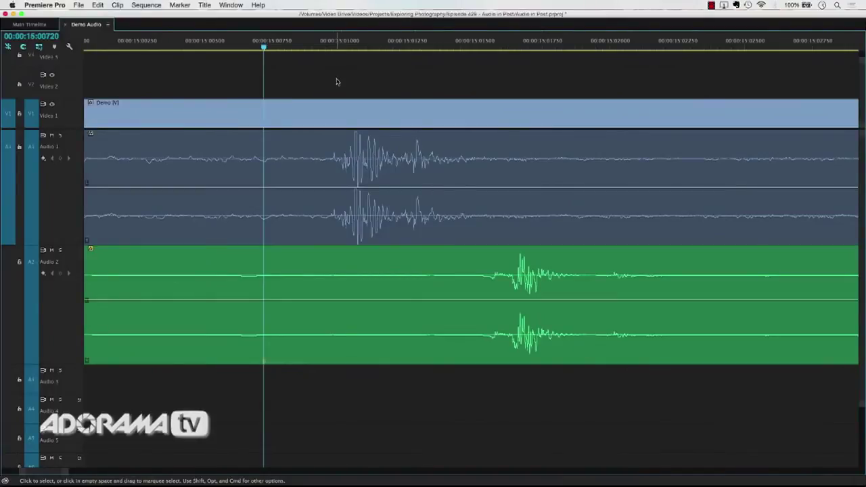
pyautogui.click(326, 45)
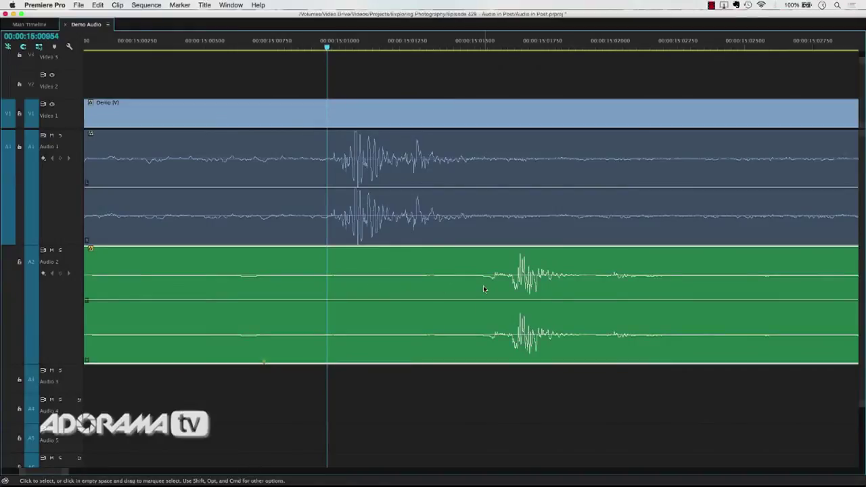
pyautogui.moveTo(483, 289); pyautogui.dragTo(330, 292)
pyautogui.moveTo(393, 300); pyautogui.dragTo(384, 297)
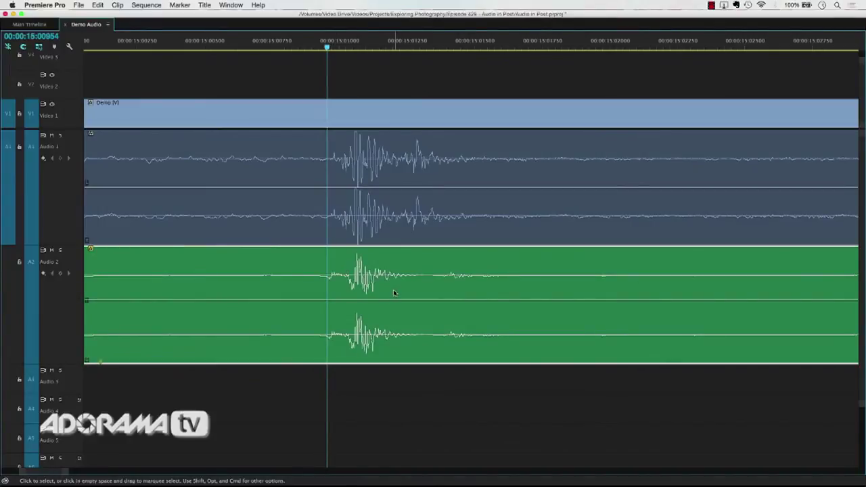
pyautogui.moveTo(394, 292); pyautogui.dragTo(393, 292)
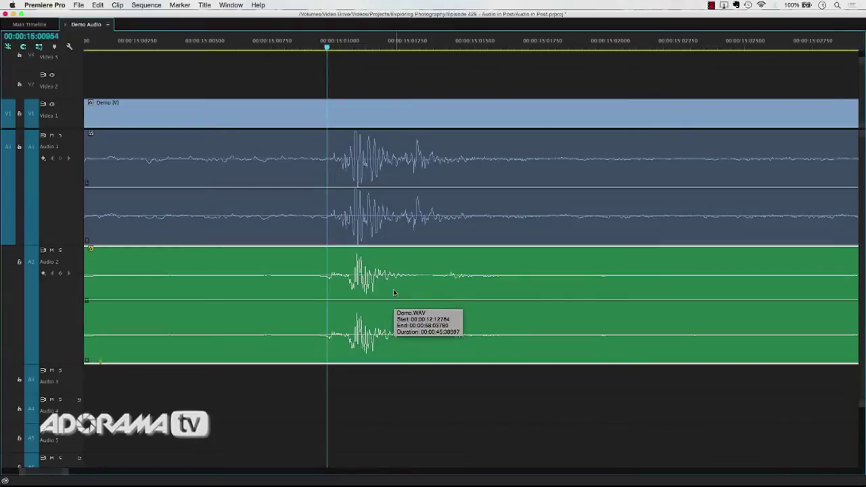
pyautogui.press('`')
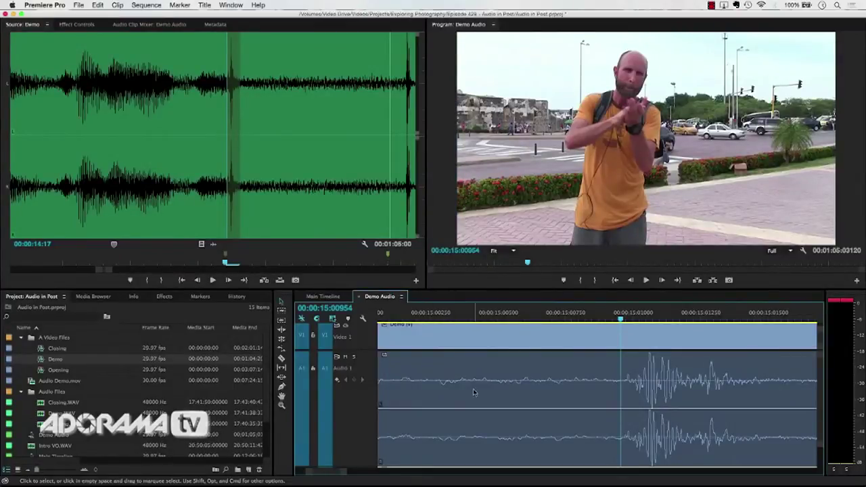
# - Play back the synced audio, then zoom out to show the full Demo clip
pyautogui.press('space')
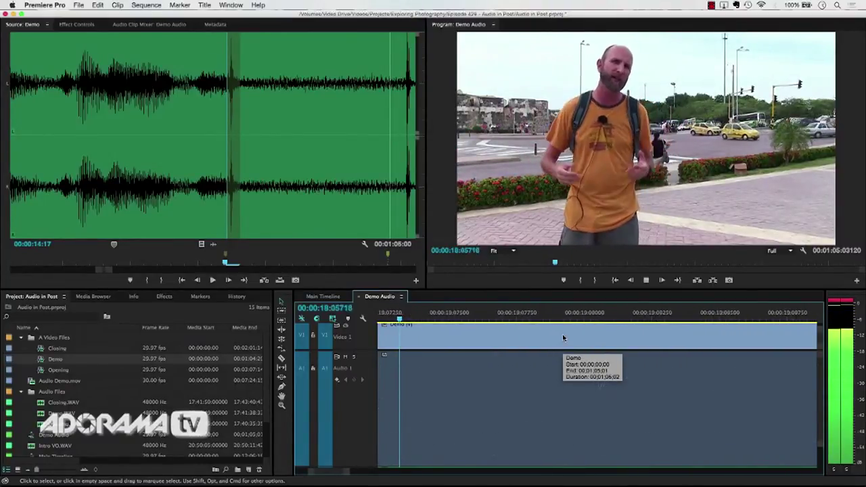
pyautogui.press('space')
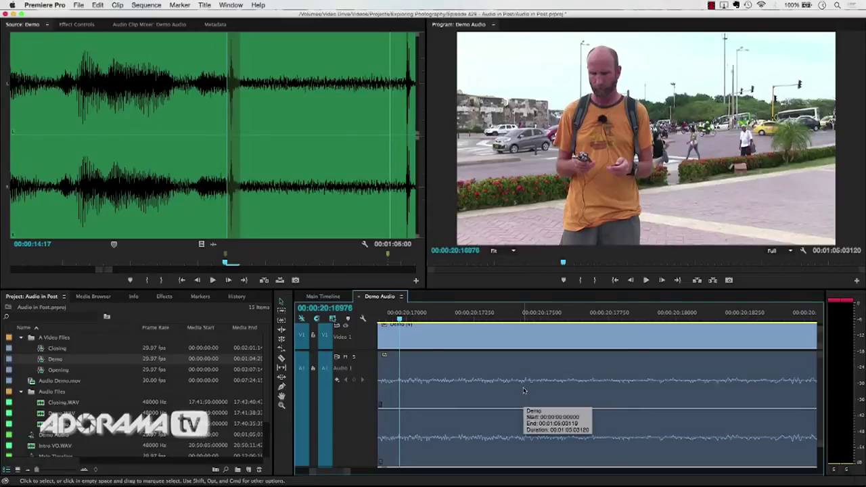
pyautogui.press('\\')
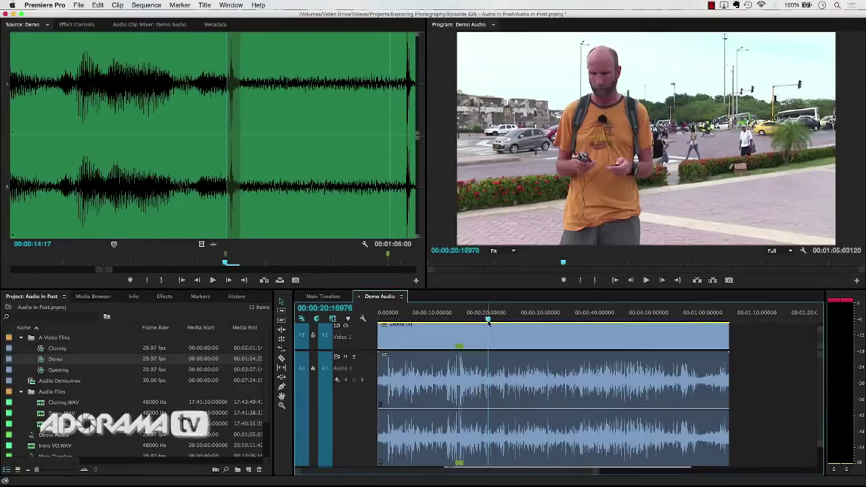
# - Zoom in to sample-level detail and park the playhead at 00:00:06:24085
pyautogui.moveTo(489, 322); pyautogui.dragTo(414, 333)
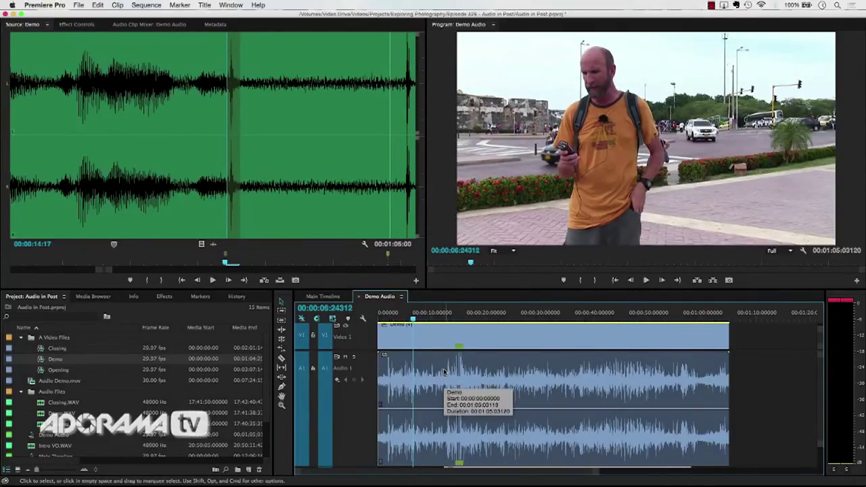
pyautogui.press('=')
pyautogui.press('=')
pyautogui.press('=')
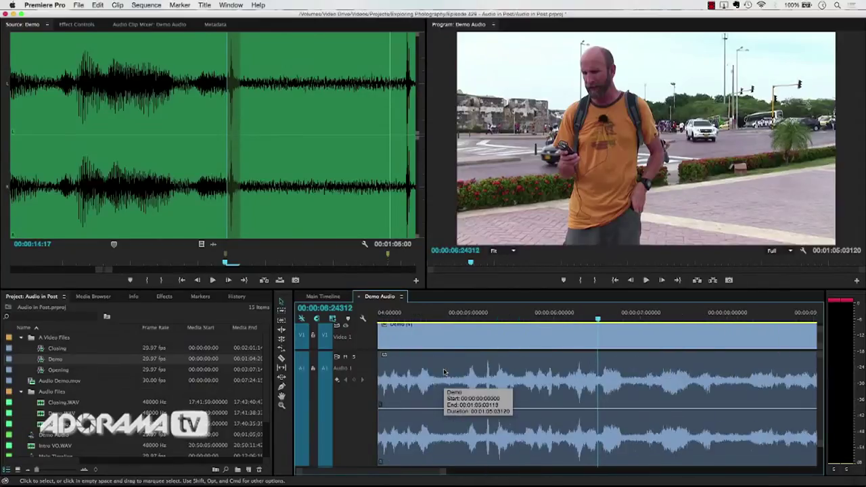
pyautogui.press('=')
pyautogui.press('=')
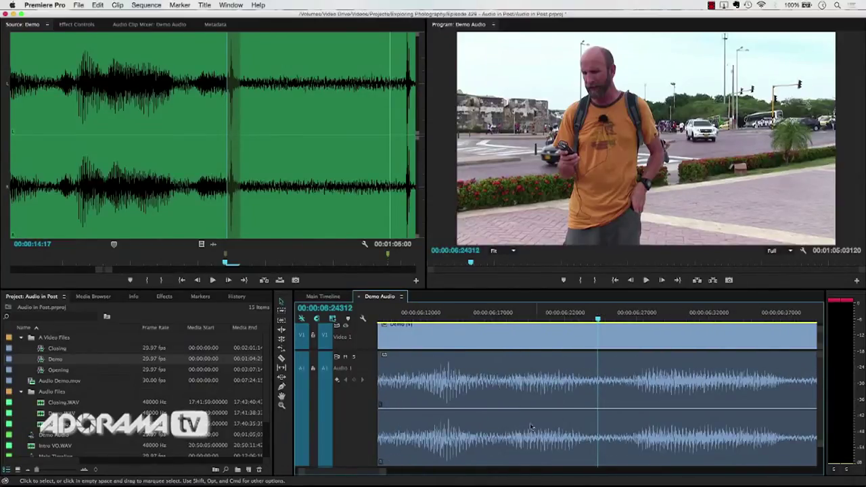
pyautogui.press('=')
pyautogui.press('=')
pyautogui.press('=')
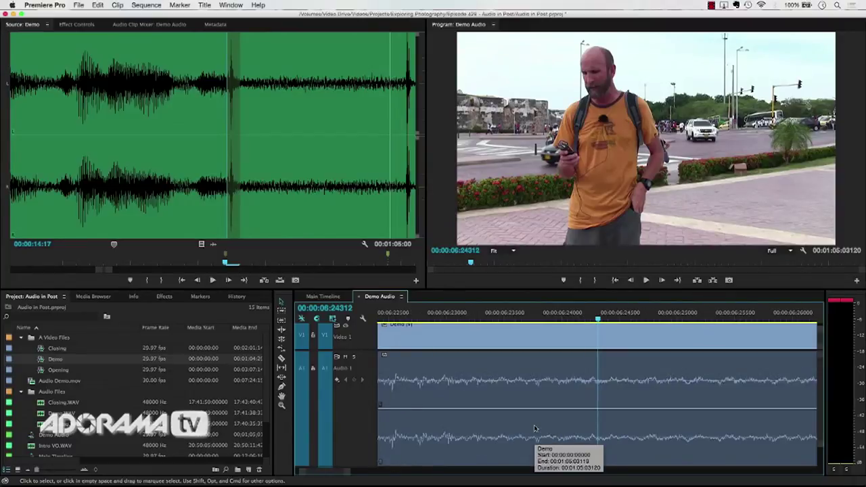
pyautogui.moveTo(599, 320); pyautogui.dragTo(571, 319)
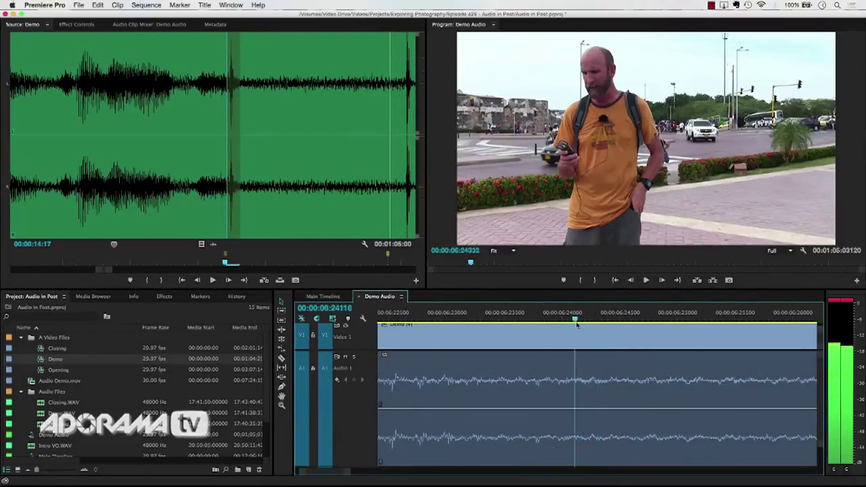
# - Switch the ruler back to video frame timecode and zoom out to the whole clip
pyautogui.rightClick(423, 314)
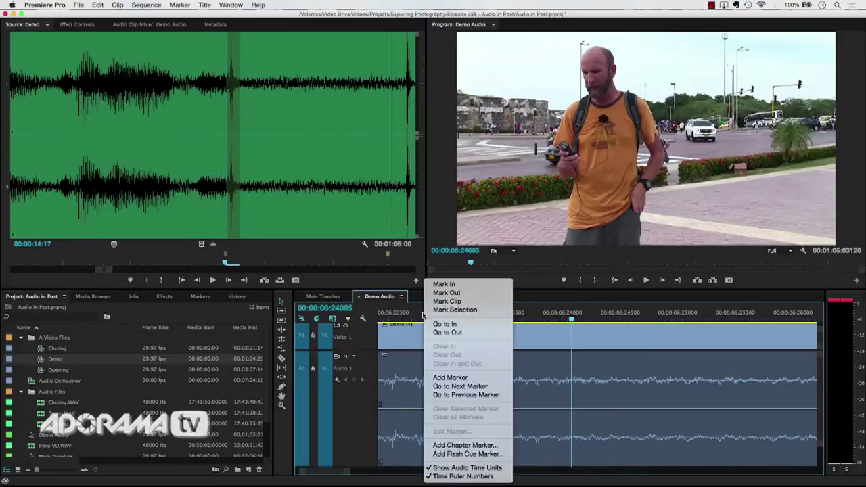
pyautogui.click(465, 468)
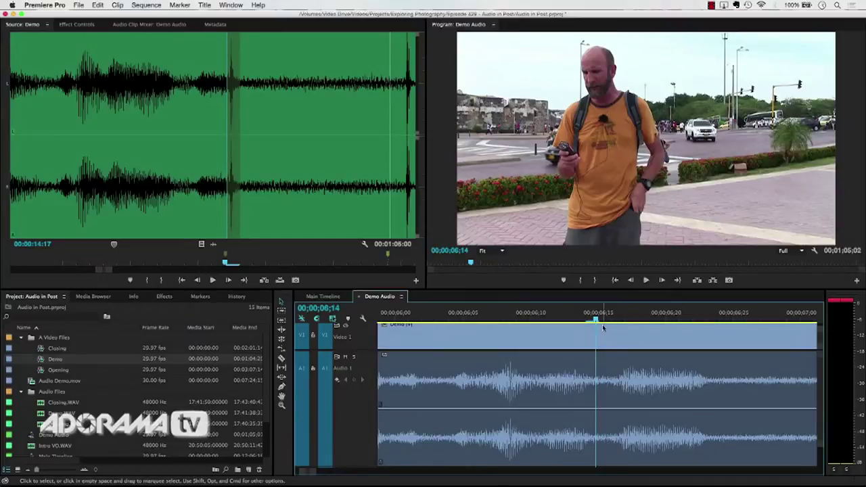
pyautogui.press('-')
pyautogui.press('-')
pyautogui.press('-')
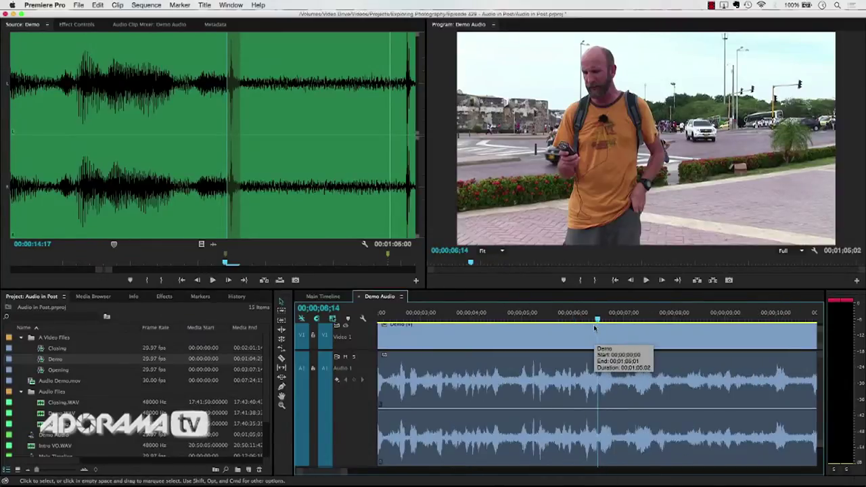
pyautogui.moveTo(596, 319); pyautogui.dragTo(516, 330)
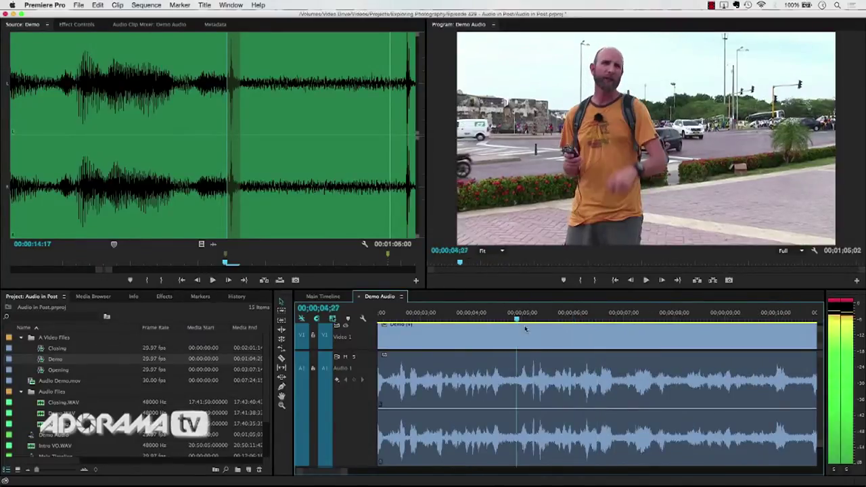
pyautogui.press('-')
pyautogui.press('-')
pyautogui.press('-')
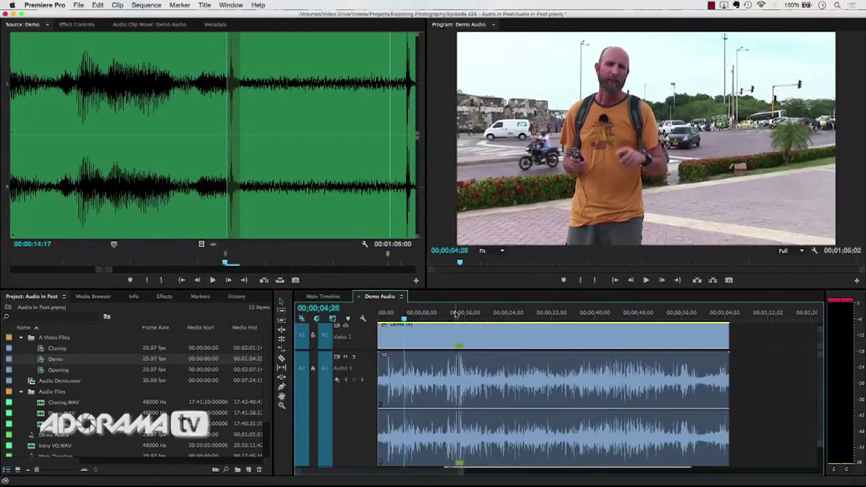
# - Zoom back in around the claps and park the playhead on the clap at 15;00
pyautogui.click(454, 315)
pyautogui.press('=')
pyautogui.press('=')
pyautogui.press('=')
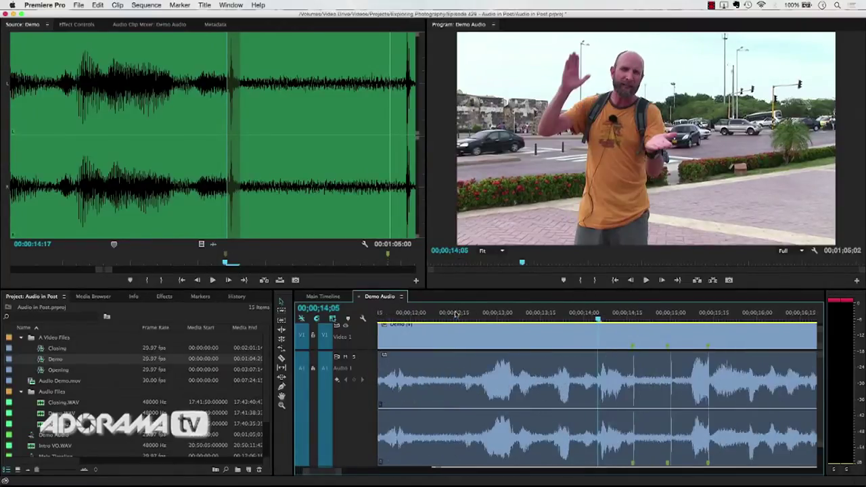
pyautogui.click(668, 316)
pyautogui.press('=')
pyautogui.press('=')
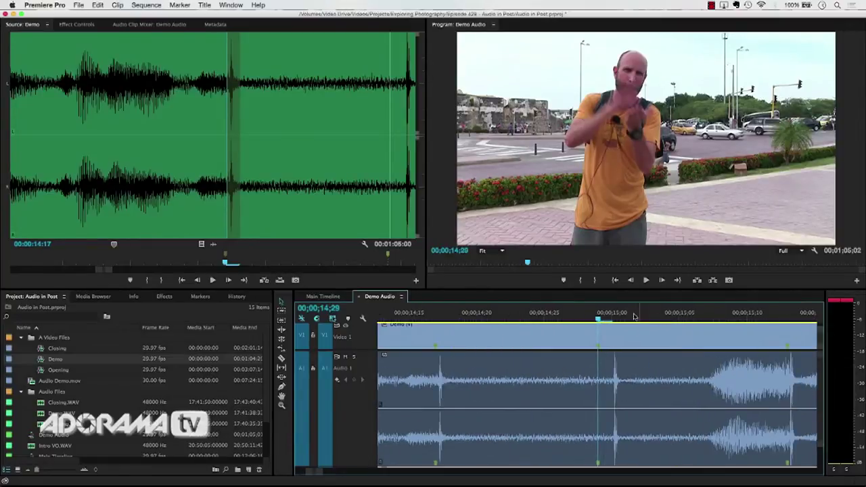
pyautogui.click(613, 316)
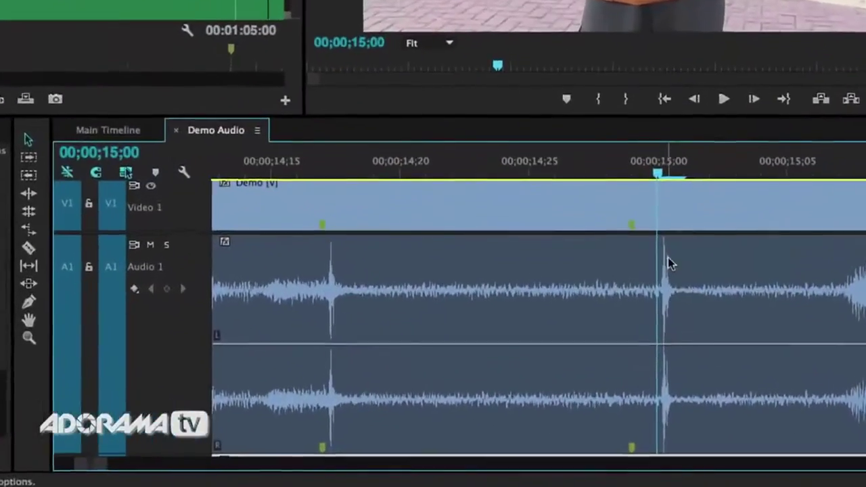
# - Switch the timeline ruler to audio sample units and zoom in around the clap
pyautogui.rightClick(601, 170)
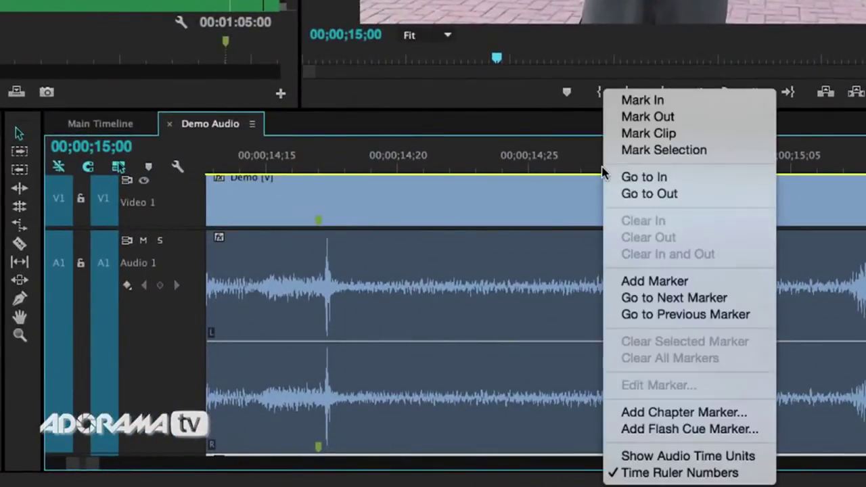
pyautogui.click(663, 455)
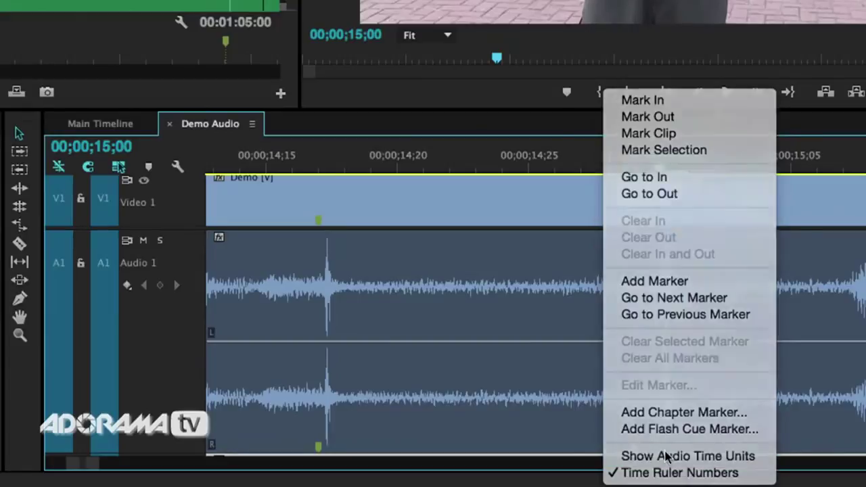
pyautogui.scroll(2, 674, 301)
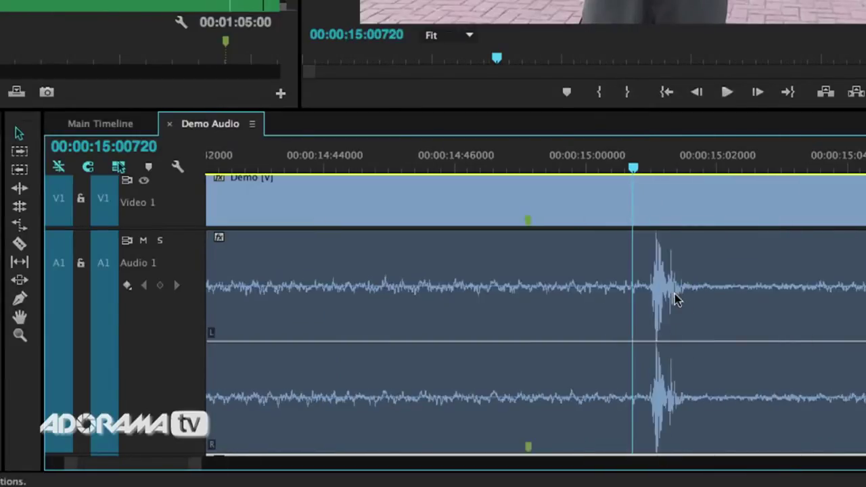
pyautogui.scroll(2, 674, 300)
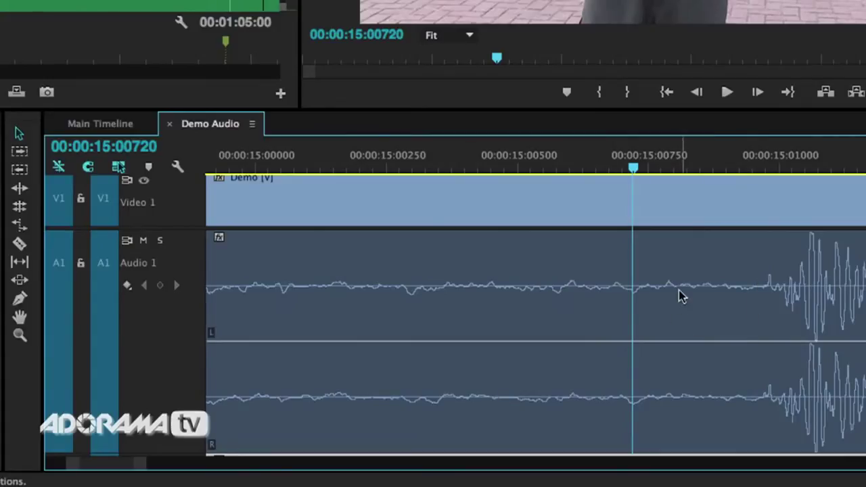
# - Pen-key a volume dip of about -12 dB just before the 15-second clap, then zoom out
pyautogui.click(20, 299)
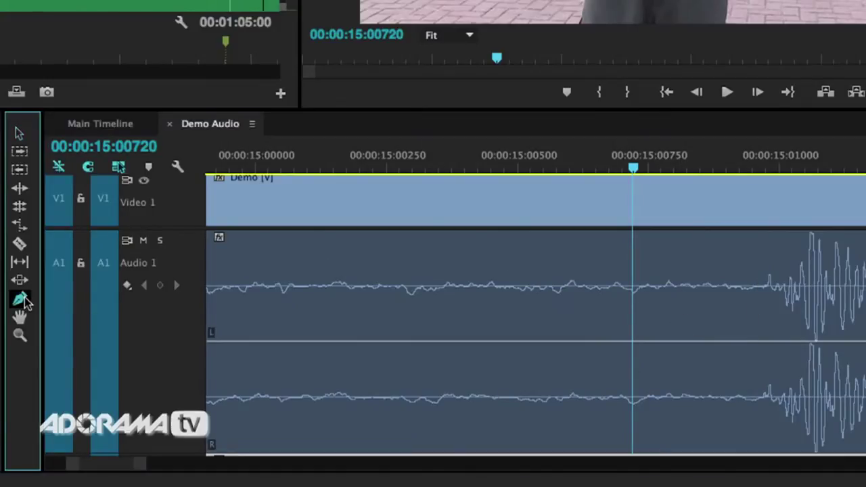
pyautogui.click(763, 344)
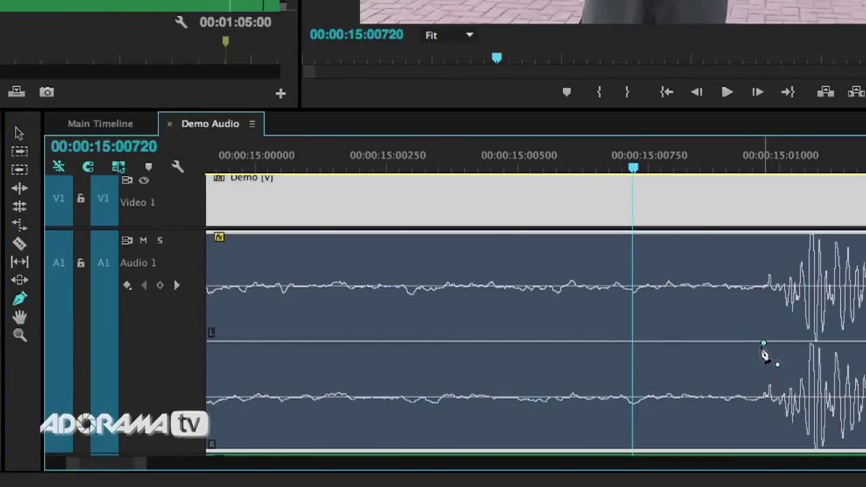
pyautogui.click(709, 343)
pyautogui.moveTo(732, 343); pyautogui.dragTo(733, 446)
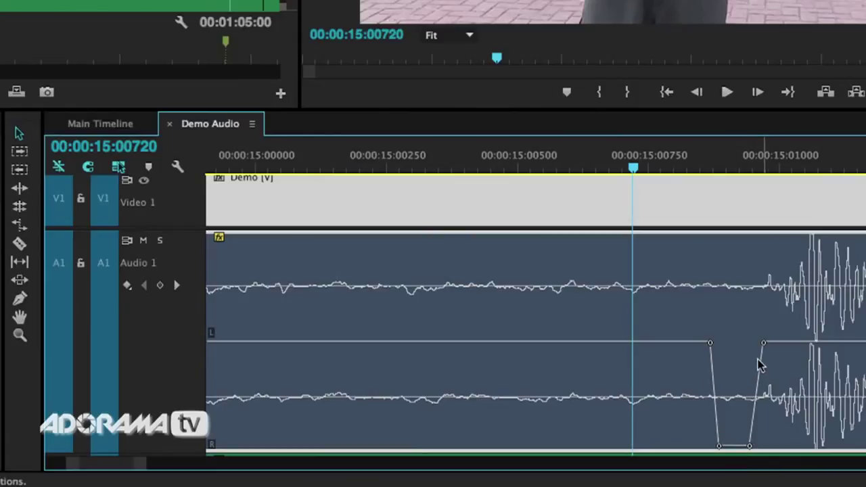
pyautogui.moveTo(763, 343); pyautogui.dragTo(754, 342)
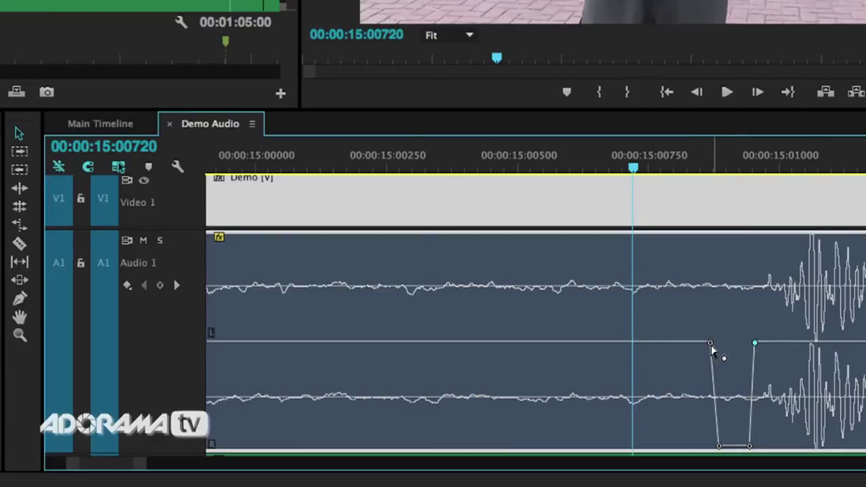
pyautogui.moveTo(710, 343); pyautogui.dragTo(713, 343)
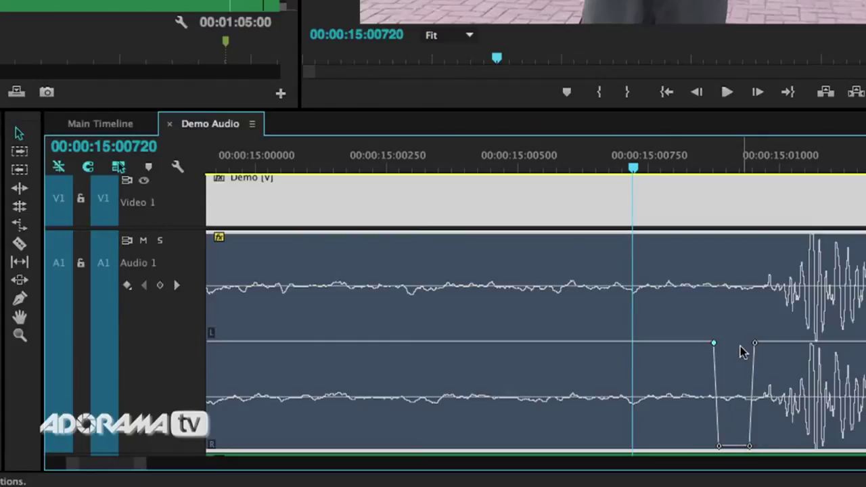
pyautogui.press('\\')
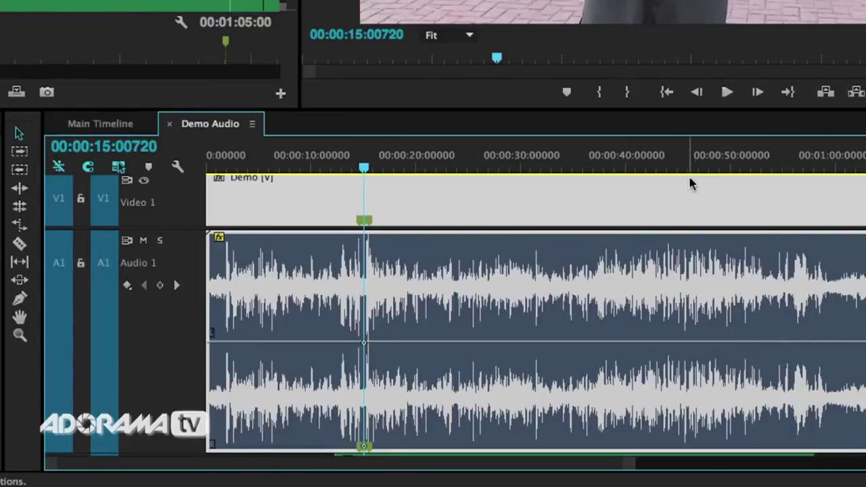
pyautogui.rightClick(672, 154)
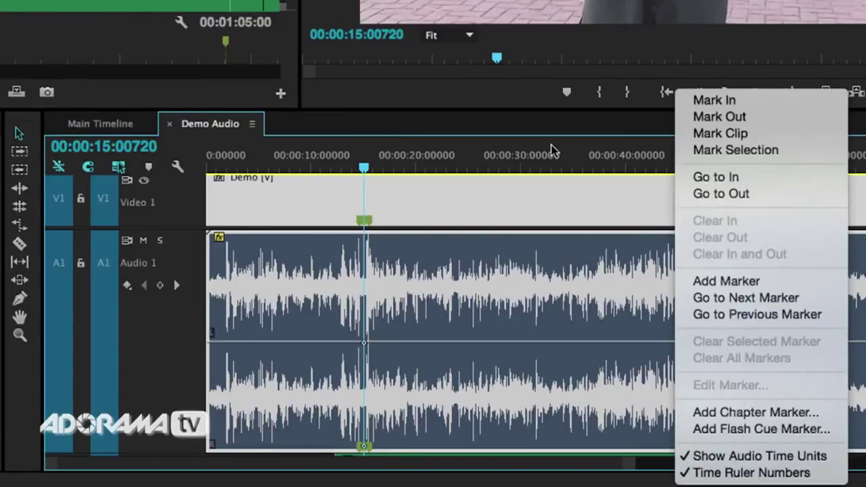